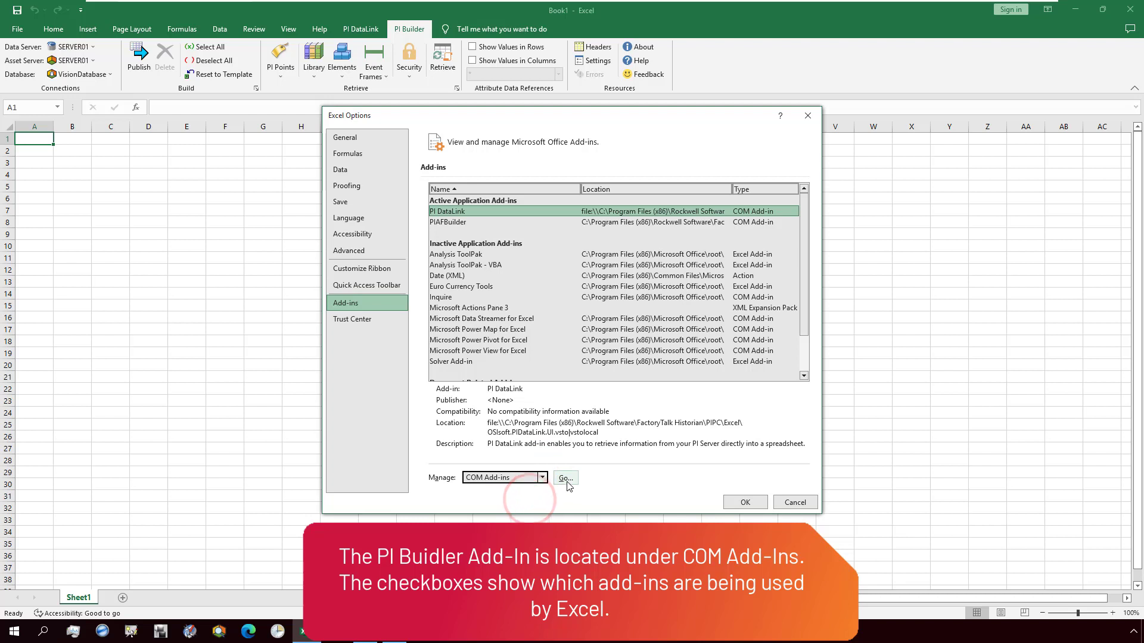
# Check the COM add-ins list for PI DataLink and PIAFBuilder, and leave it without changes.
pyautogui.click(565, 478)
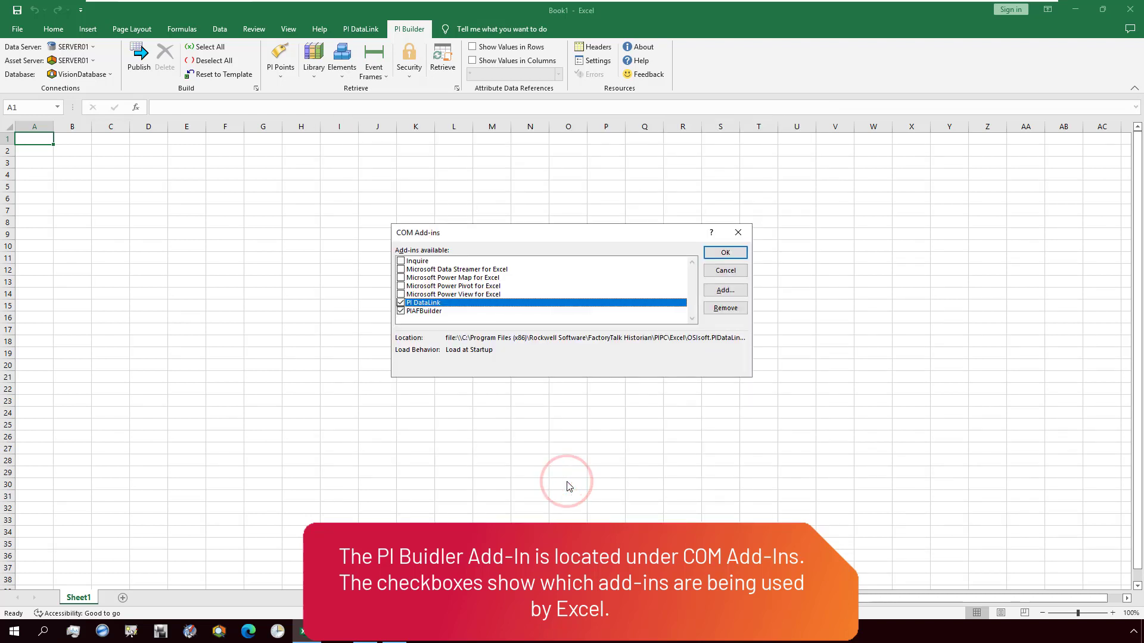
pyautogui.press('Down')
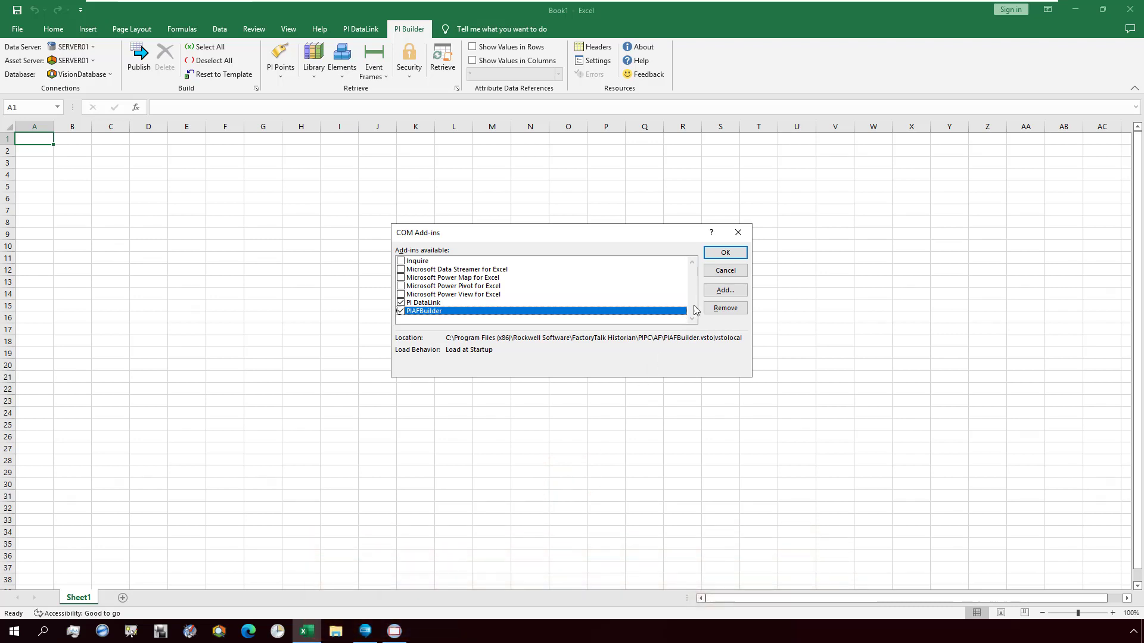
pyautogui.click(717, 275)
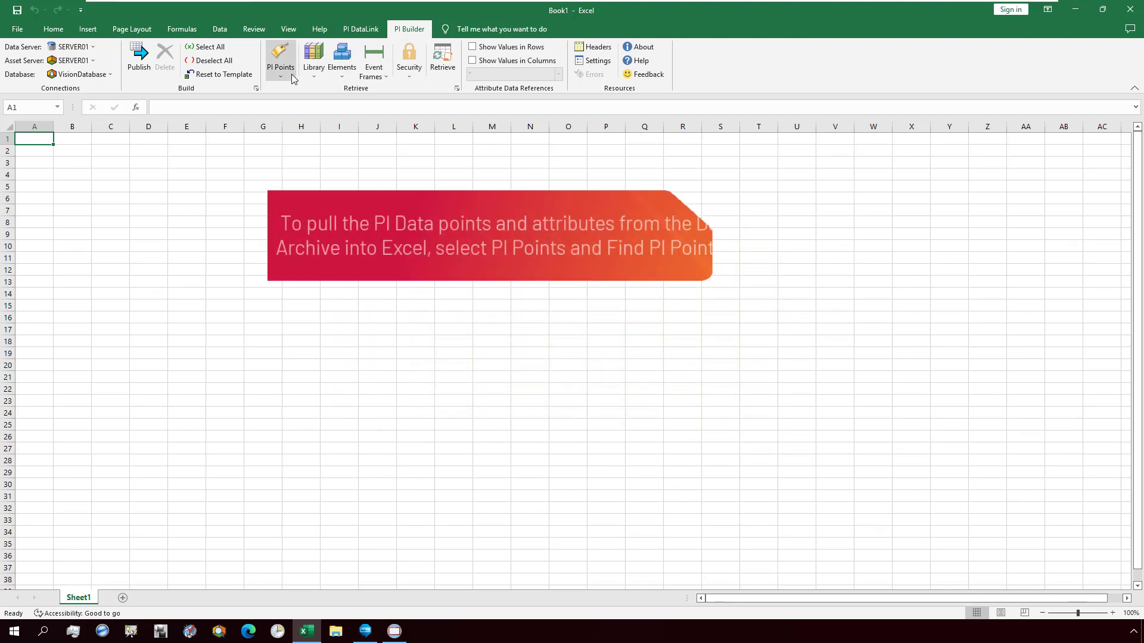
# Find PI points with name * and point source FTLD, and accept all matching tags for retrieval.
pyautogui.click(291, 73)
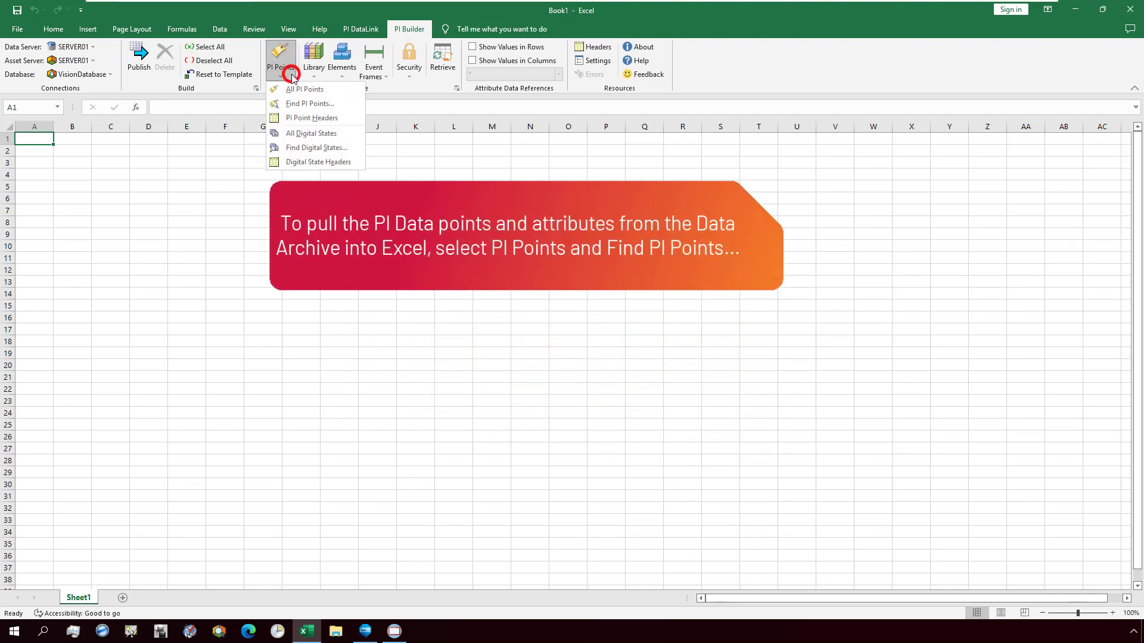
pyautogui.click(343, 106)
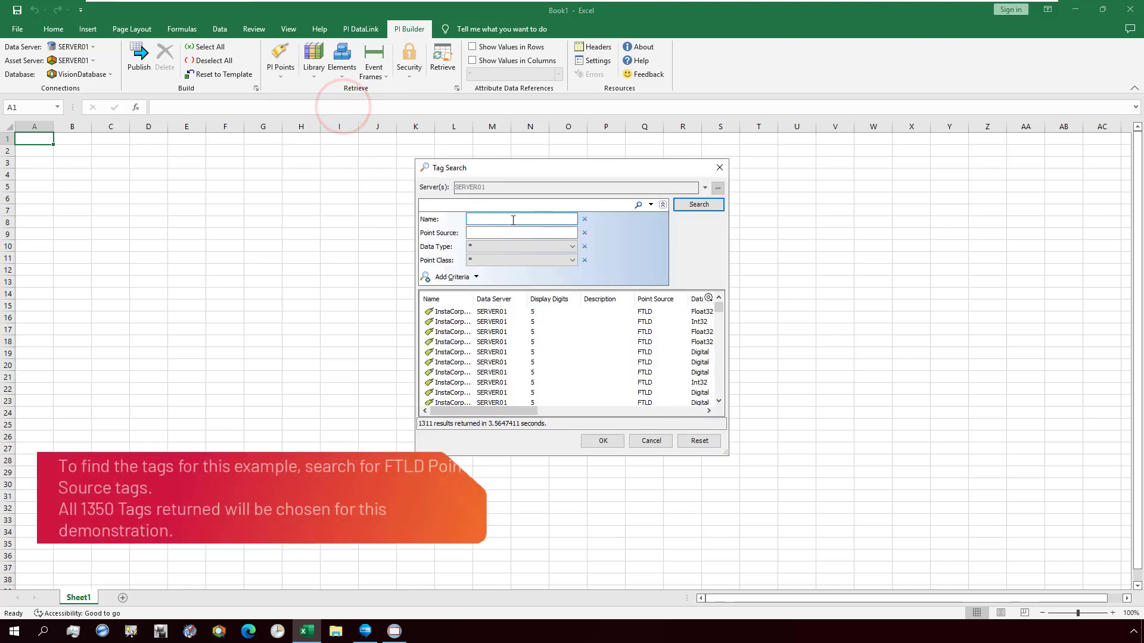
pyautogui.write('*')
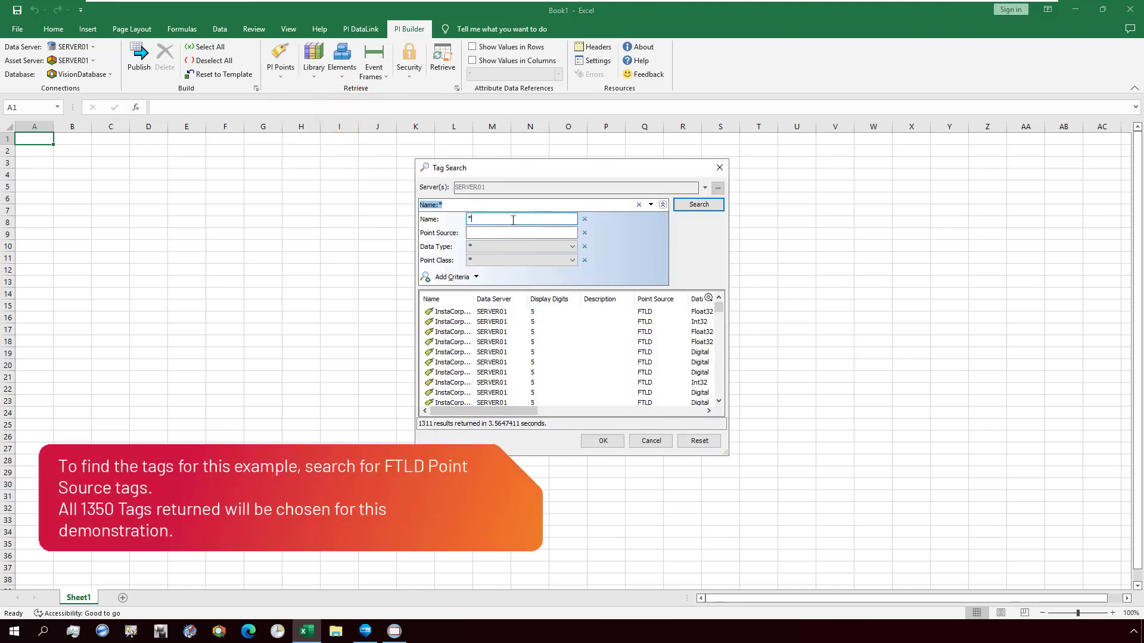
pyautogui.press('Tab')
pyautogui.write('FTLD')
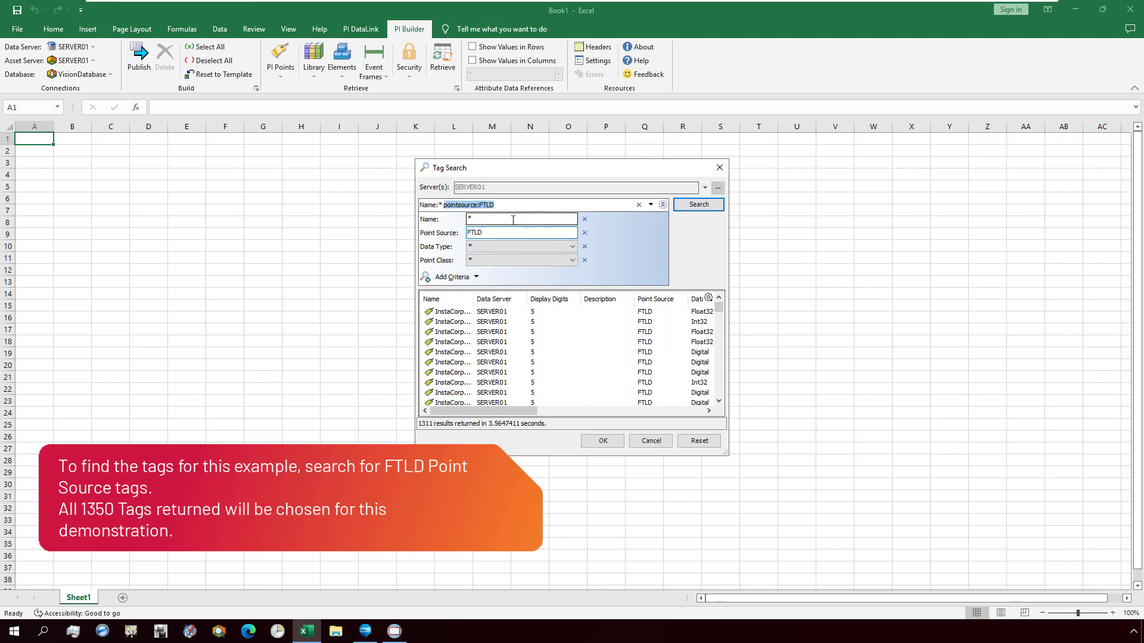
pyautogui.click(703, 206)
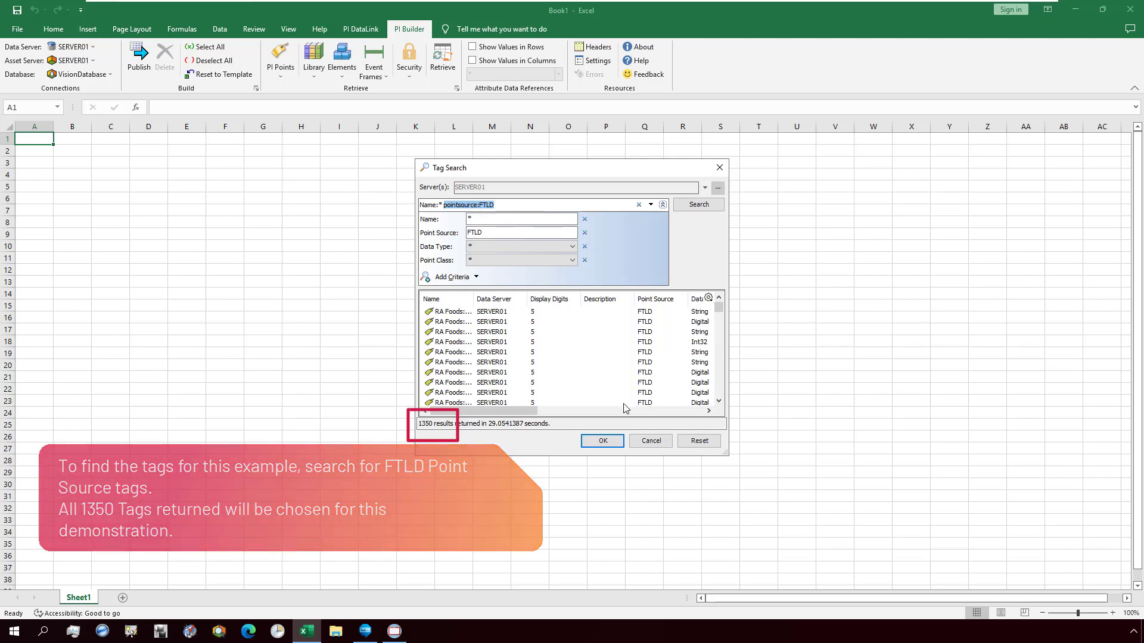
pyautogui.click(615, 443)
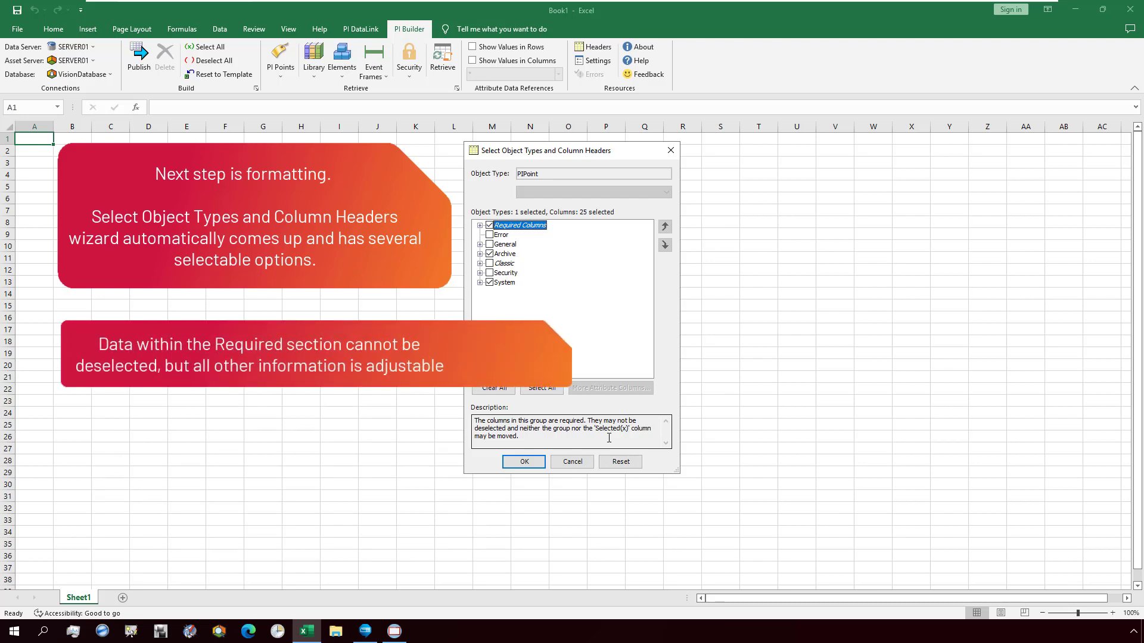
# Examine the Required Columns, Error and General groups and their descriptions in the column header selection.
pyautogui.click(479, 225)
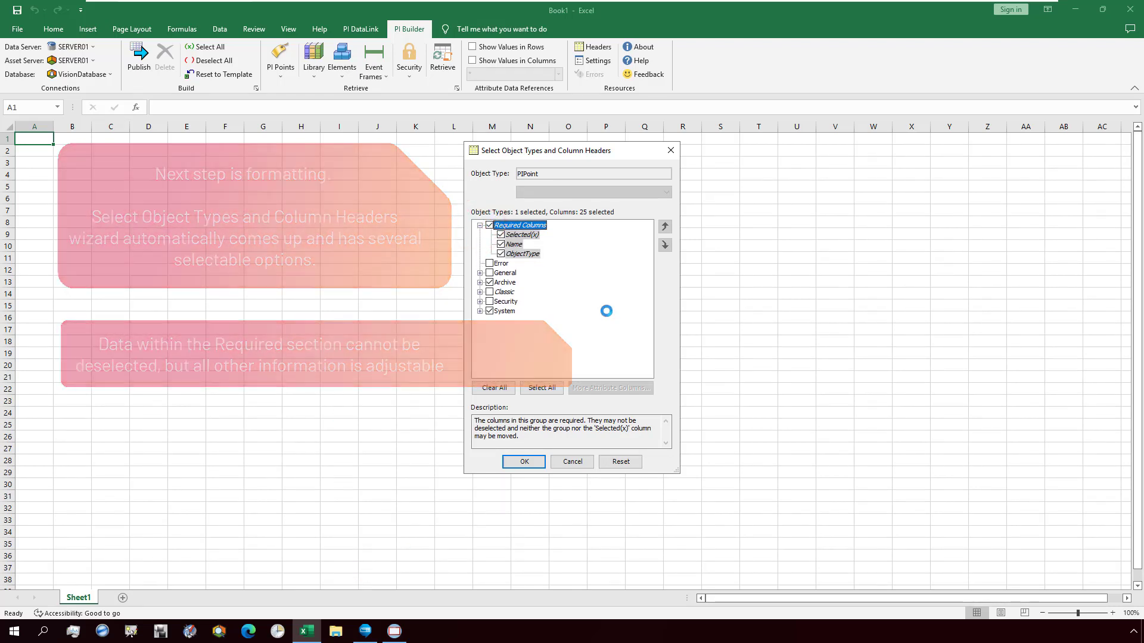
pyautogui.press('Down')
pyautogui.press('Down')
pyautogui.press('Down')
pyautogui.press('Down')
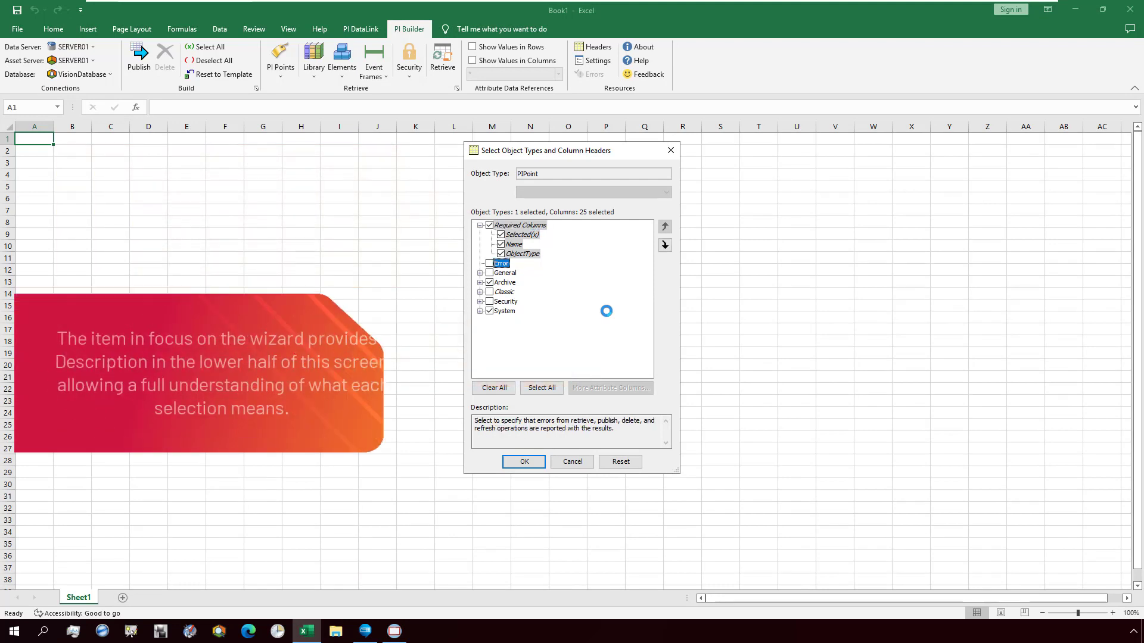
pyautogui.press('Down')
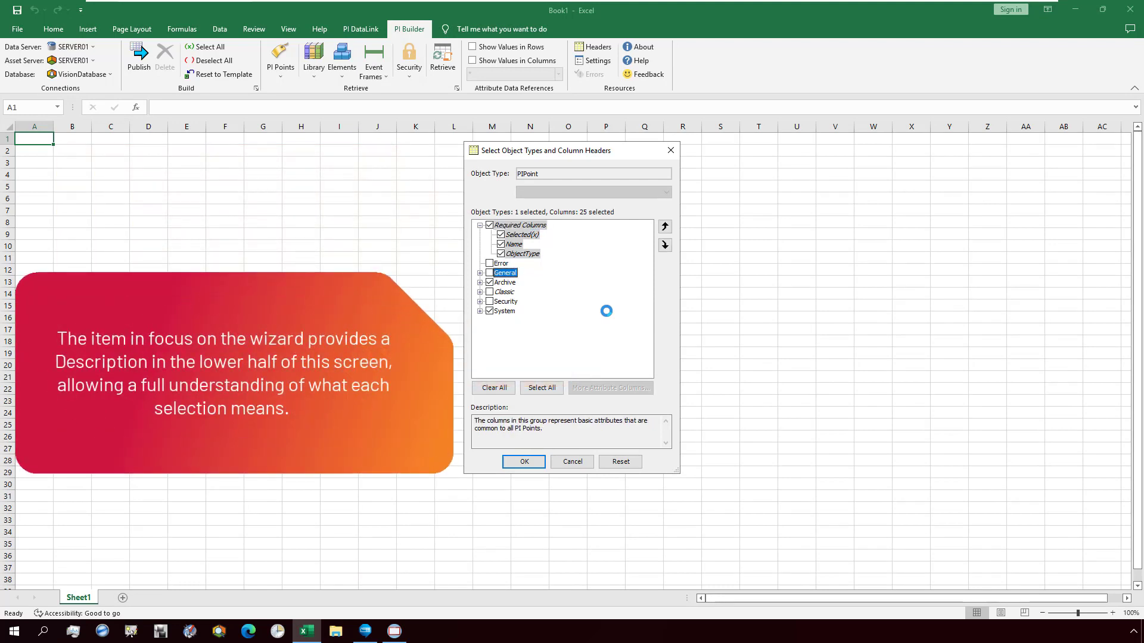
pyautogui.click(480, 273)
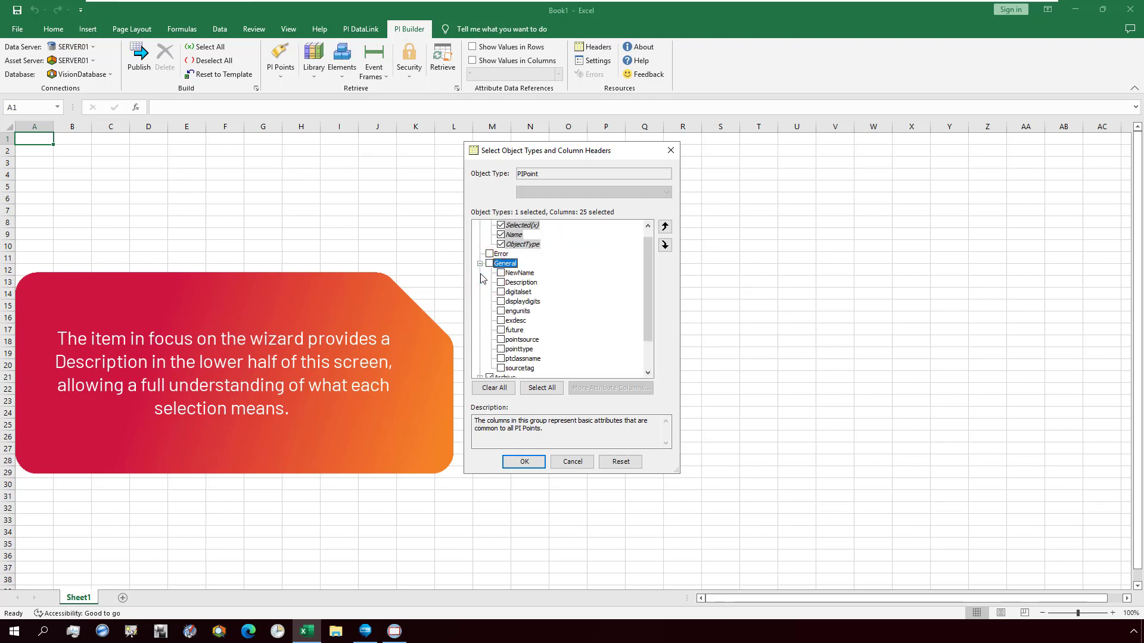
pyautogui.click(480, 263)
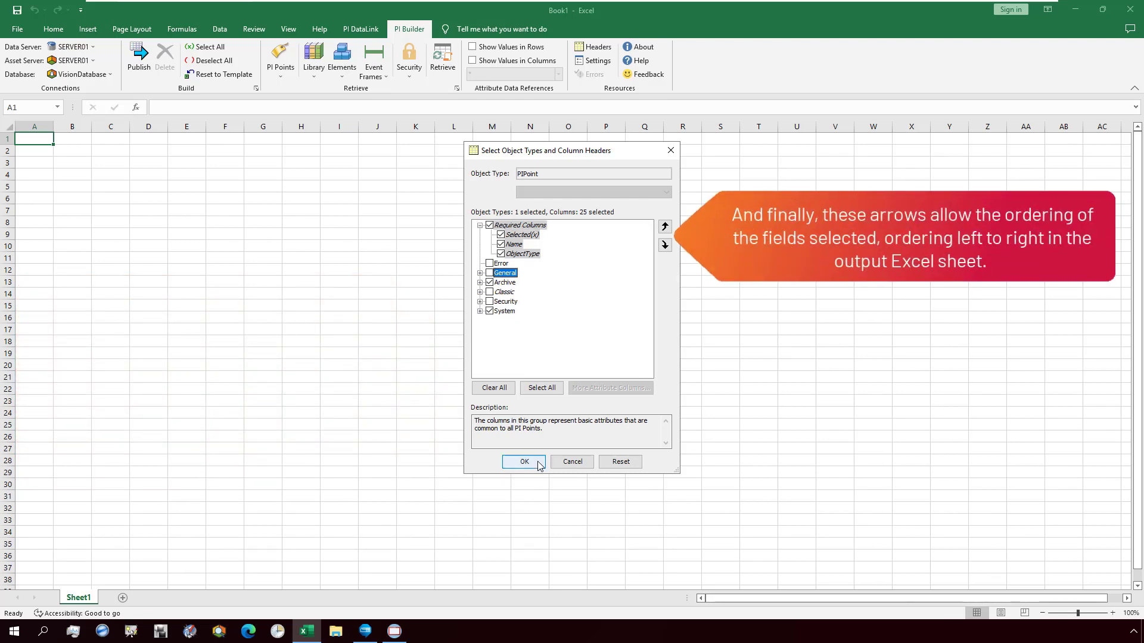
# Move the Name column after ObjectType and retrieve the PI points with the selected columns into the sheet.
pyautogui.click(516, 244)
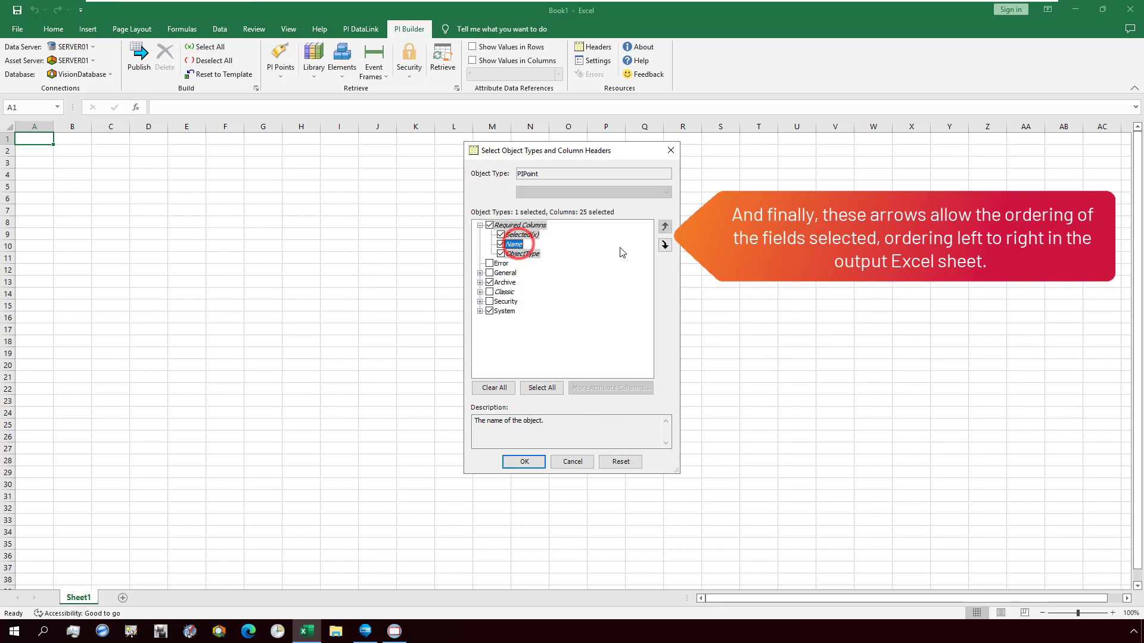
pyautogui.click(665, 228)
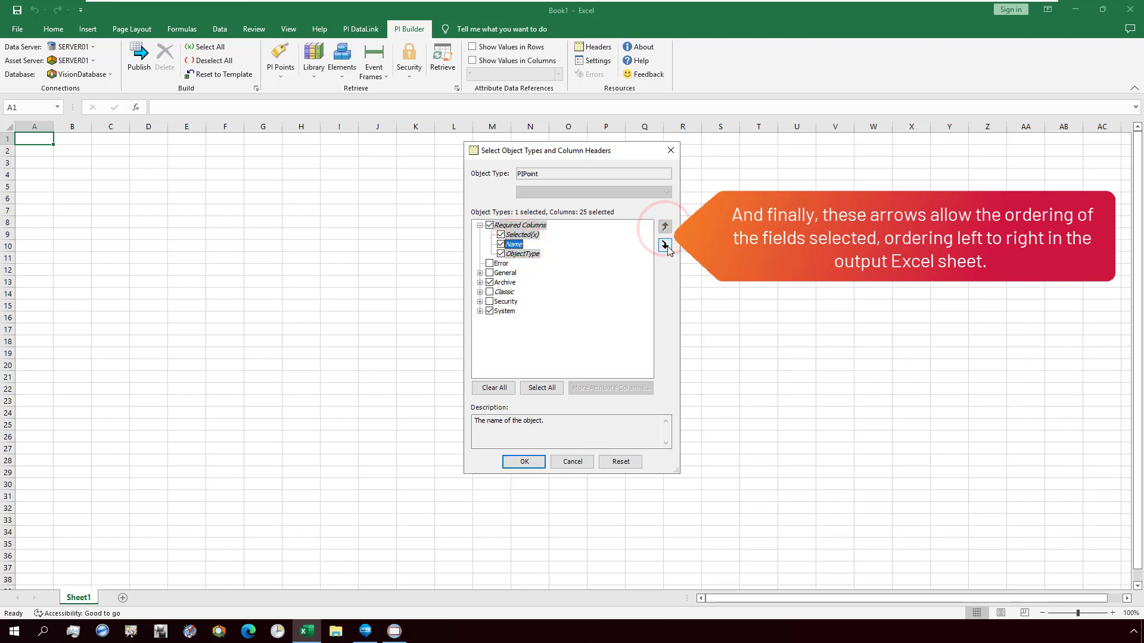
pyautogui.click(665, 246)
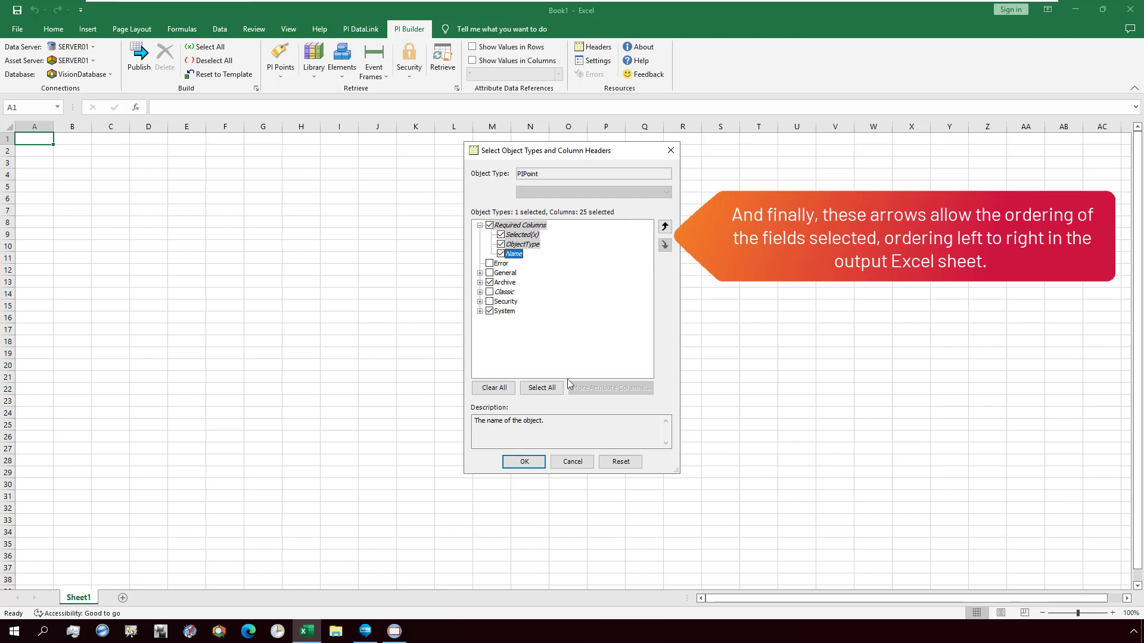
pyautogui.click(524, 463)
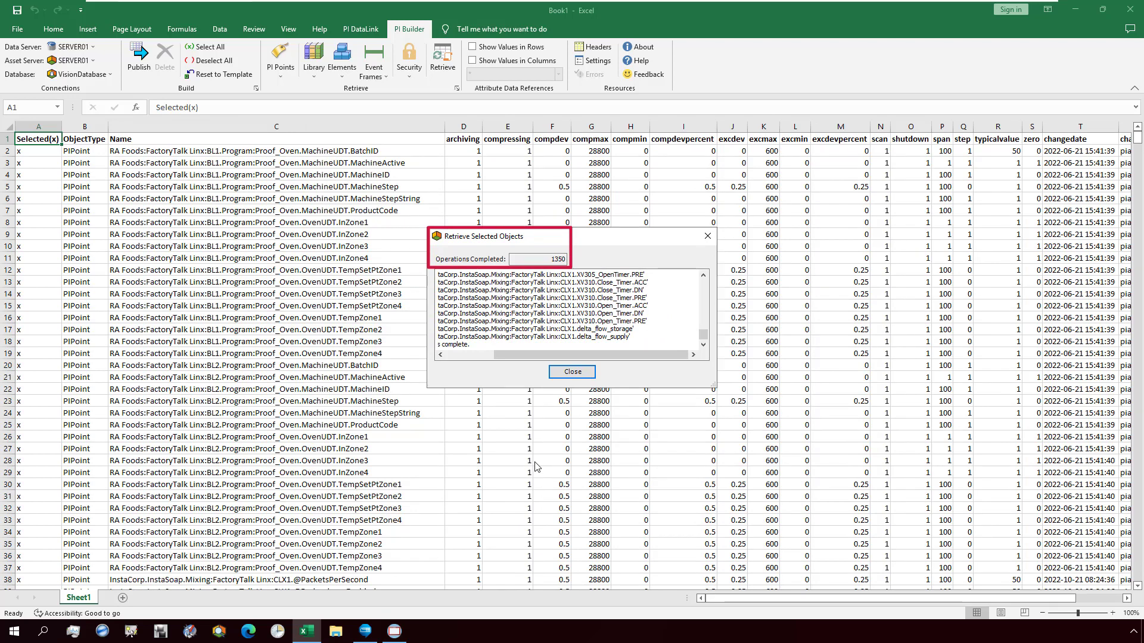
pyautogui.click(562, 375)
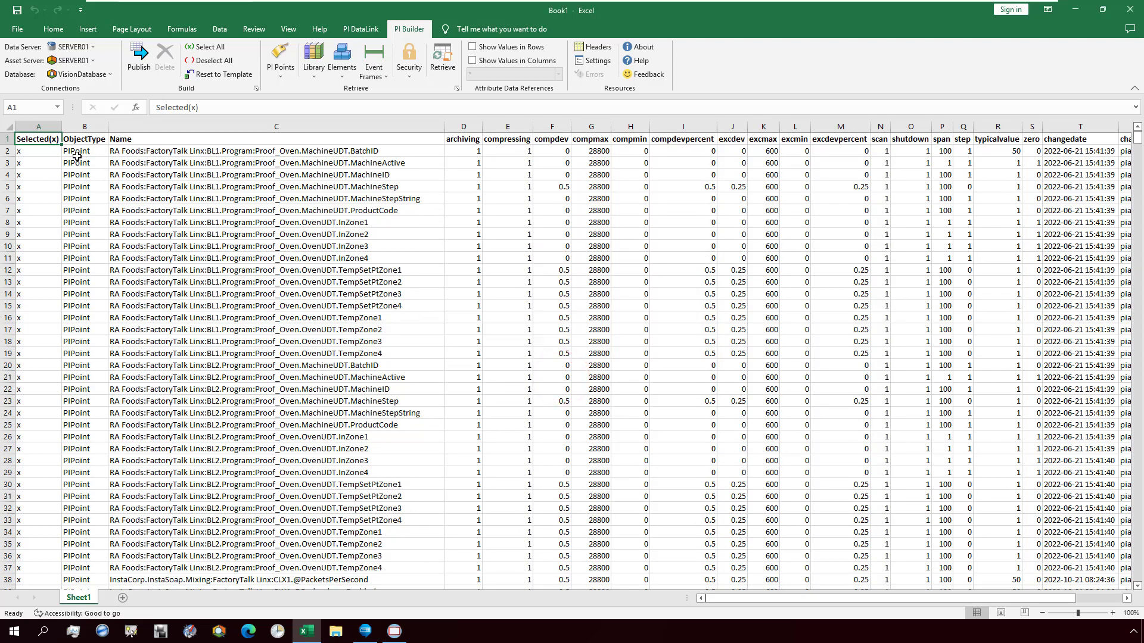
# Examine the retrieved attribute columns from Name across to recno.
pyautogui.click(131, 139)
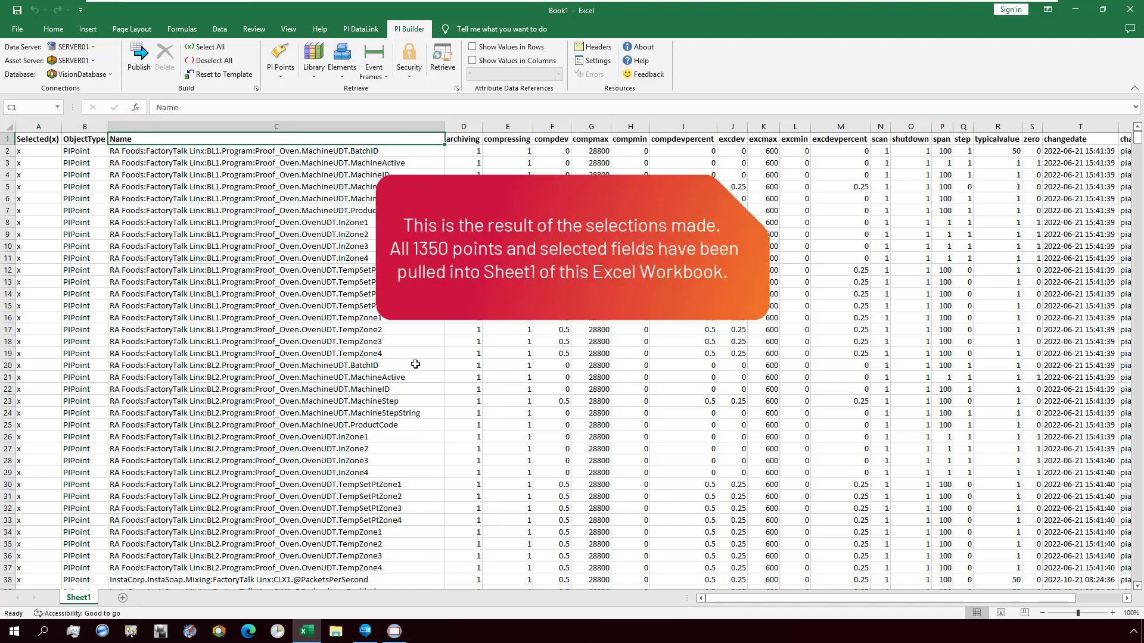
pyautogui.press('Right')
pyautogui.press('Right')
pyautogui.press('Right')
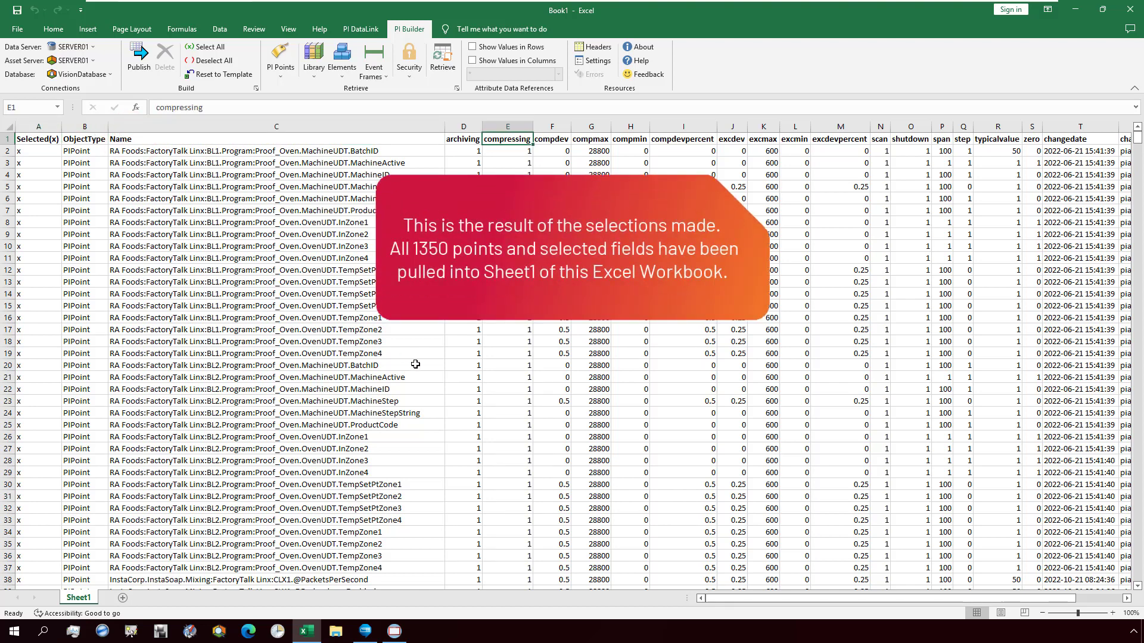
pyautogui.press('Right')
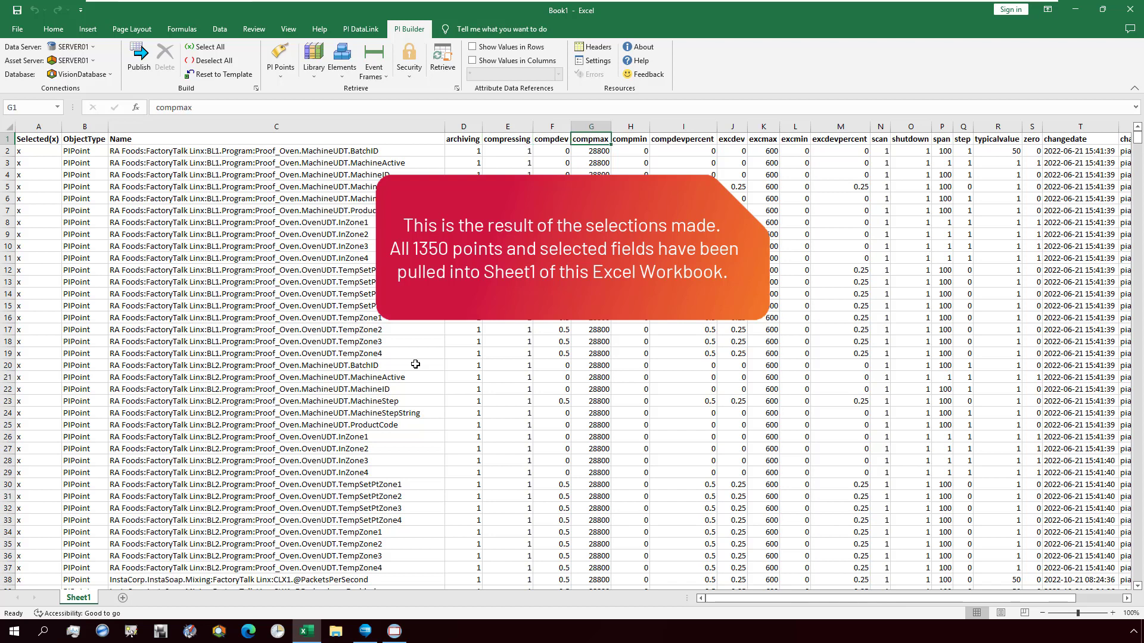
pyautogui.press('Right')
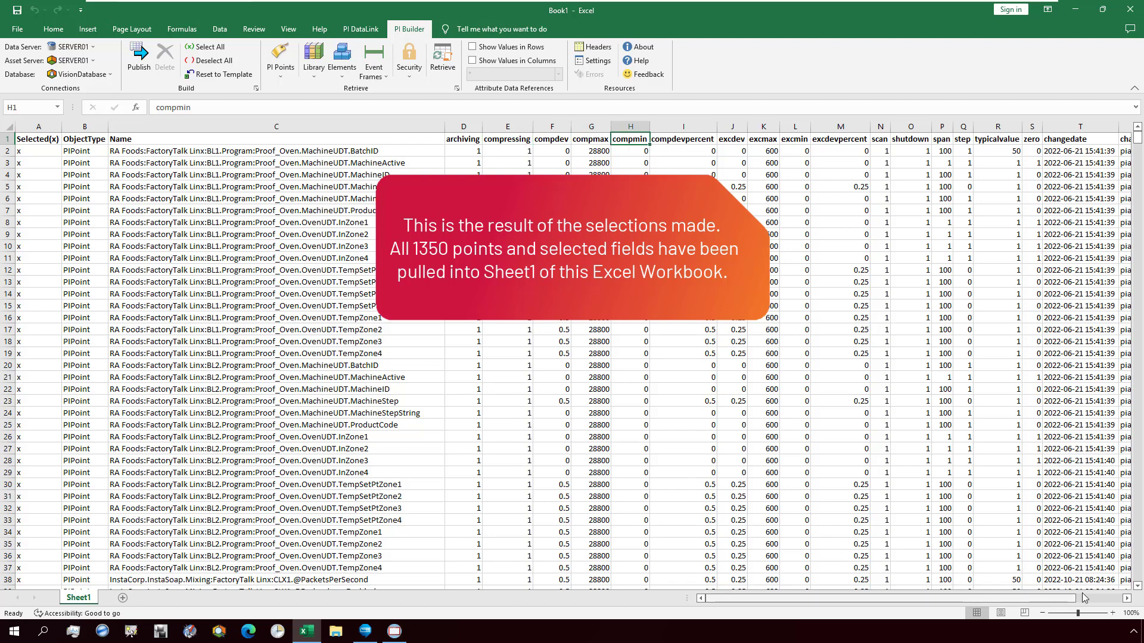
pyautogui.click(1125, 599)
pyautogui.click(1126, 598)
pyautogui.click(1126, 598)
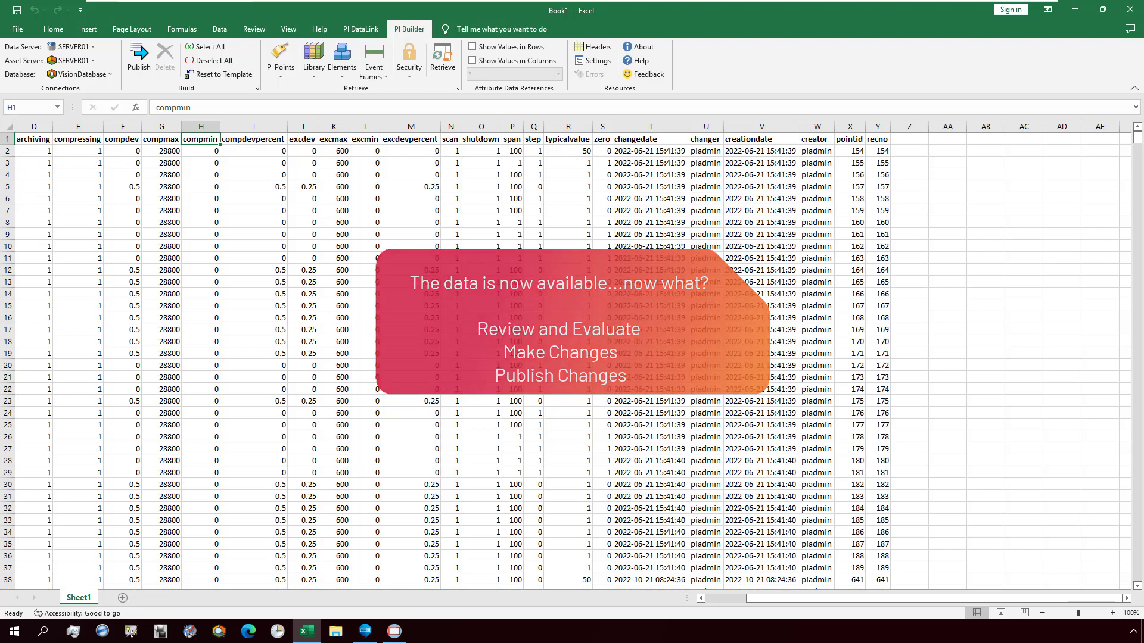
# Sort the whole table by changedate from Z to A, expanding the selection and treating number-like text as numbers.
pyautogui.click(650, 127)
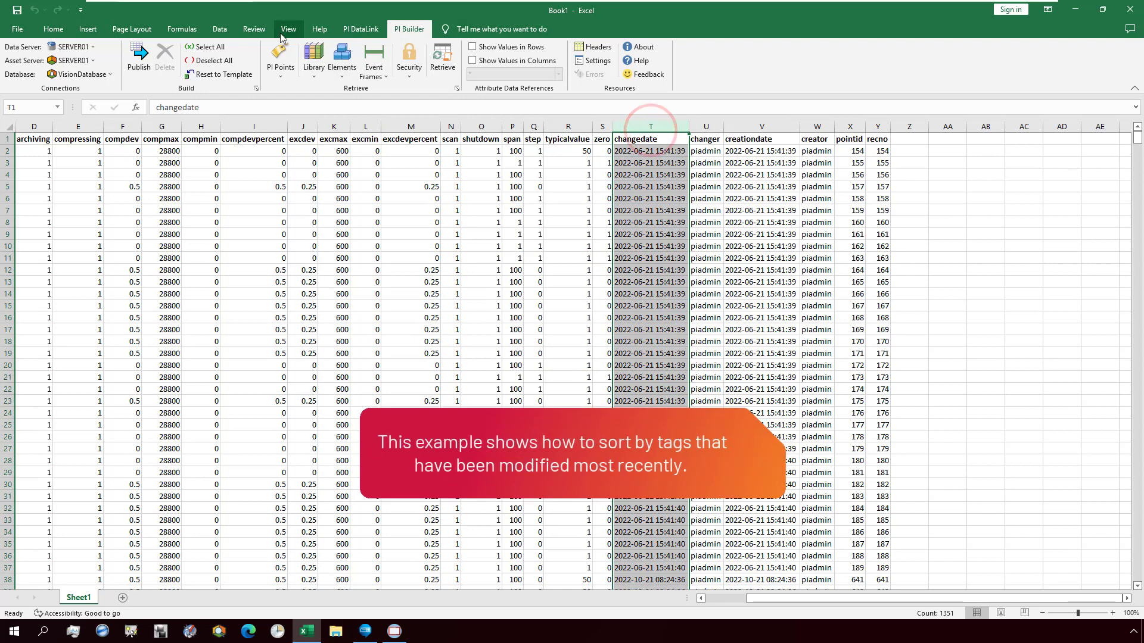
pyautogui.click(218, 29)
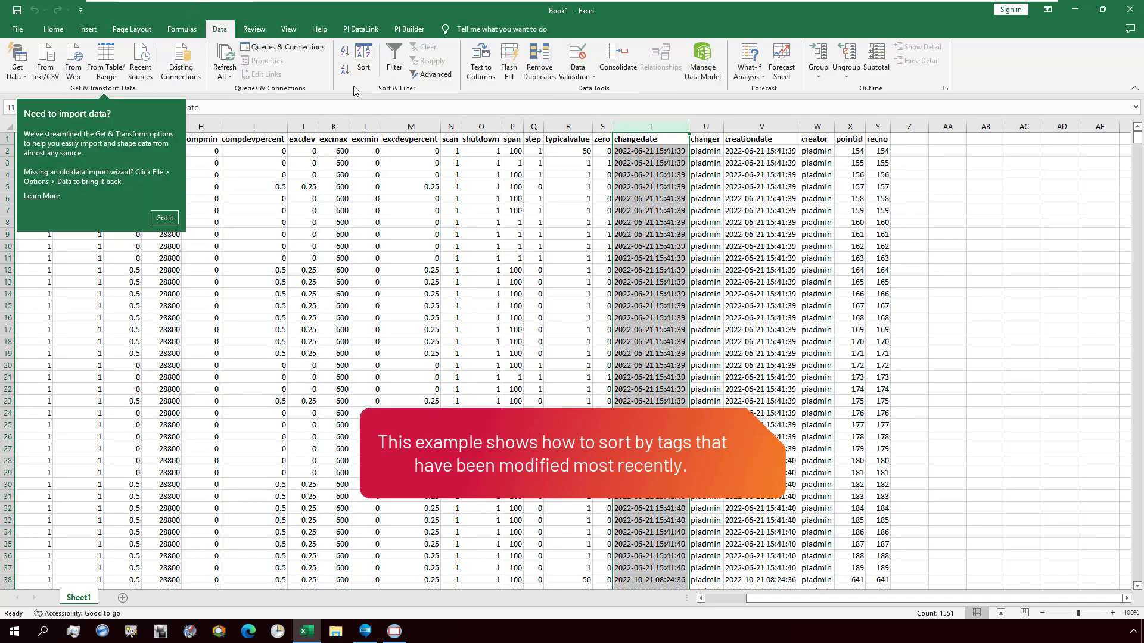
pyautogui.click(364, 70)
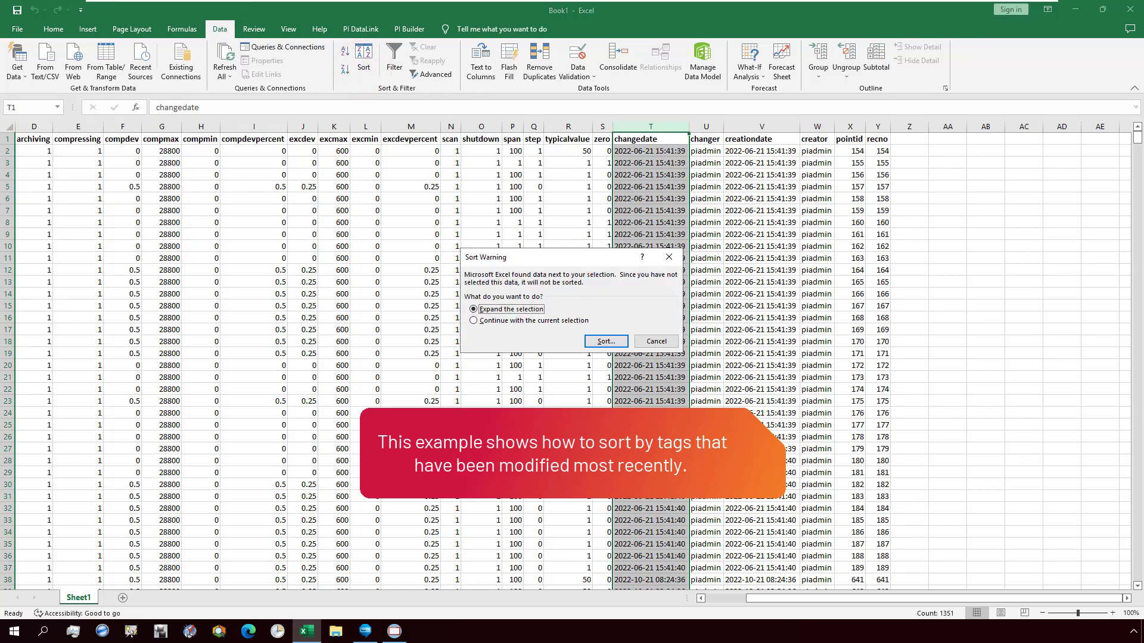
pyautogui.click(605, 342)
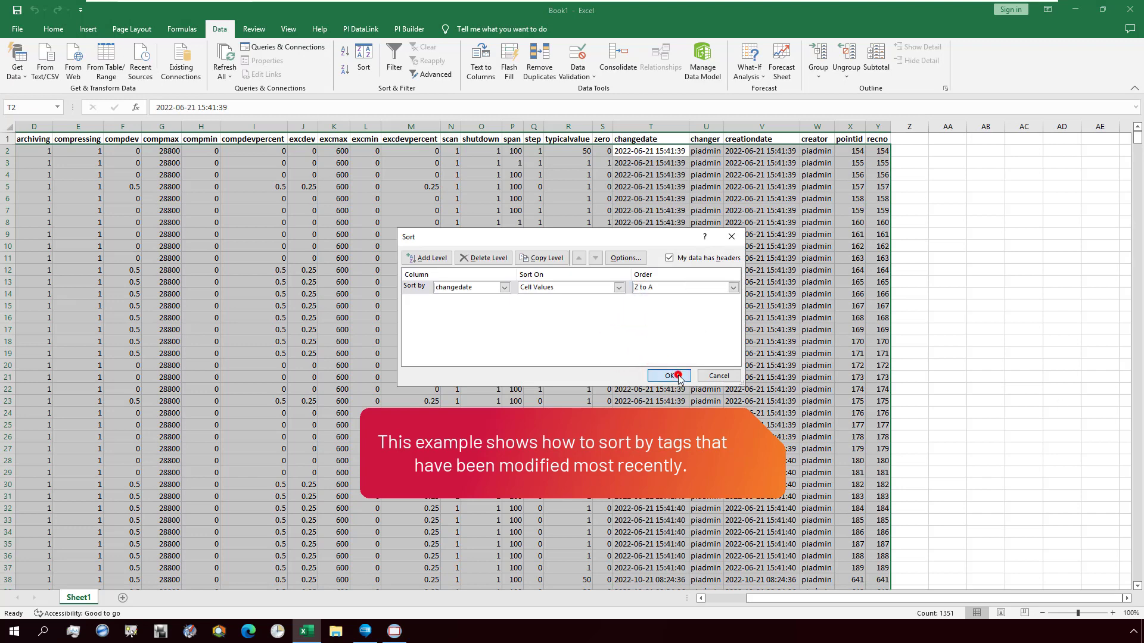
pyautogui.click(668, 375)
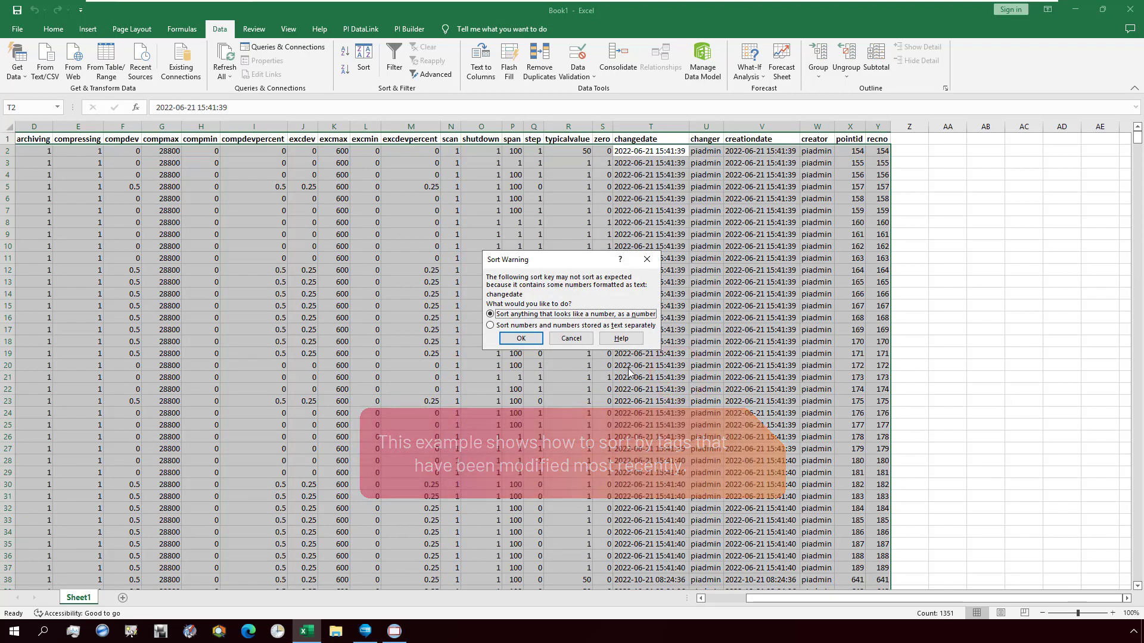
pyautogui.click(537, 339)
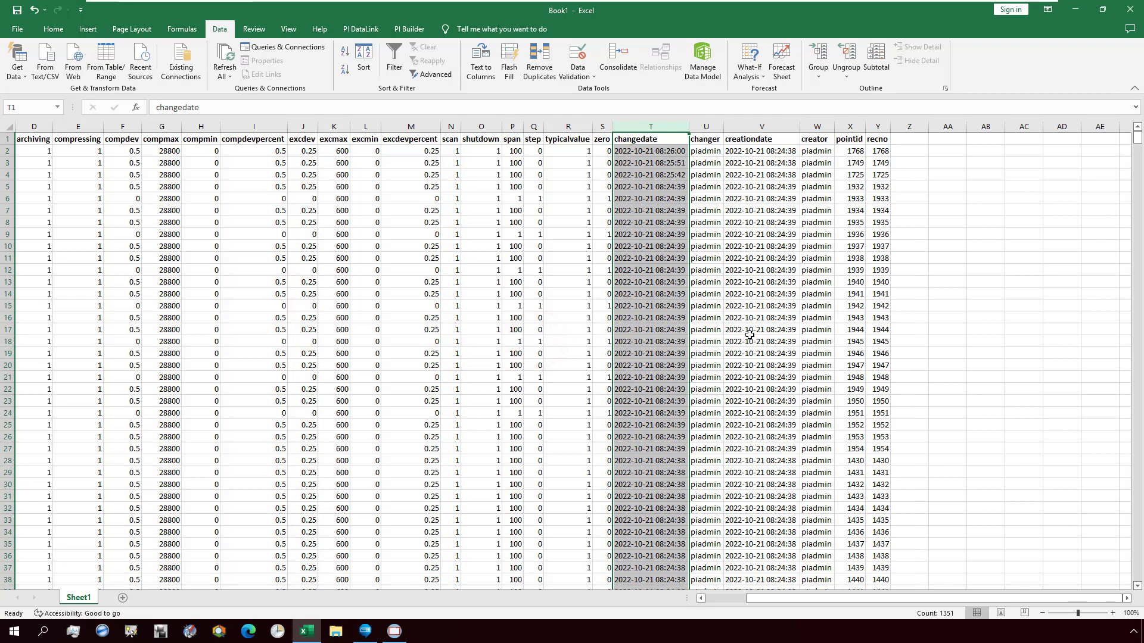
# Return from the changedate header to the Selected(x) header in A1 and display the PI Builder commands.
pyautogui.click(670, 138)
pyautogui.press('Left')
pyautogui.press('Left')
pyautogui.press('Left')
pyautogui.press('Left')
pyautogui.press('Left')
pyautogui.press('Left')
pyautogui.press('Left')
pyautogui.press('Left')
pyautogui.press('Left')
pyautogui.press('Left')
pyautogui.press('Left')
pyautogui.press('Left')
pyautogui.press('Left')
pyautogui.press('Left')
pyautogui.press('Left')
pyautogui.press('Left')
pyautogui.press('Left')
pyautogui.press('Left')
pyautogui.press('Left')
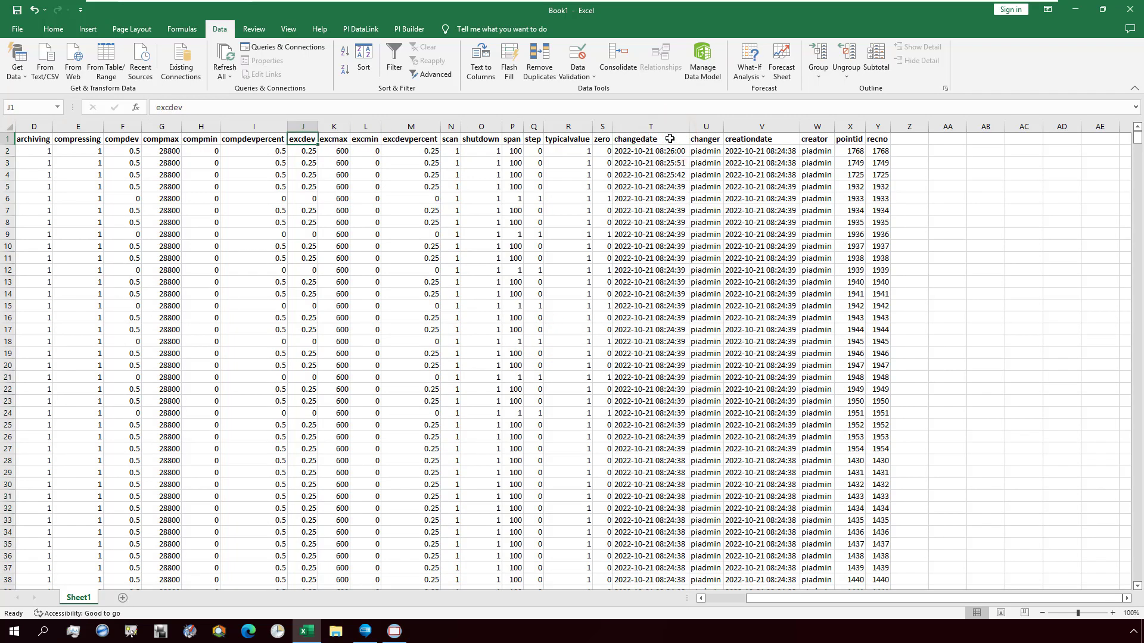
pyautogui.click(417, 30)
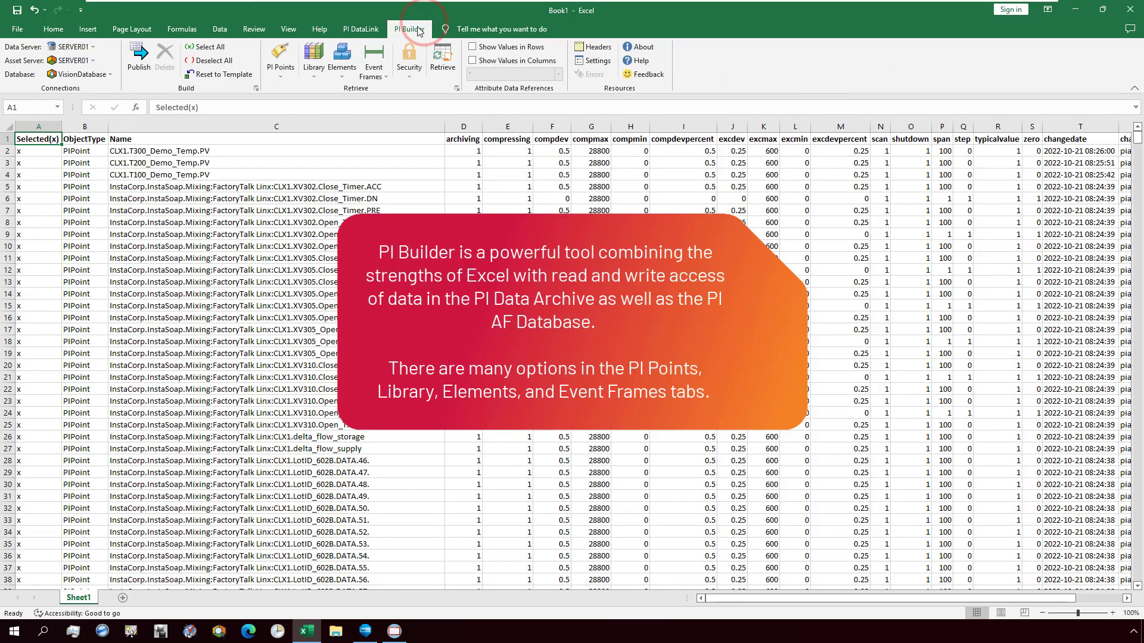
pyautogui.click(312, 77)
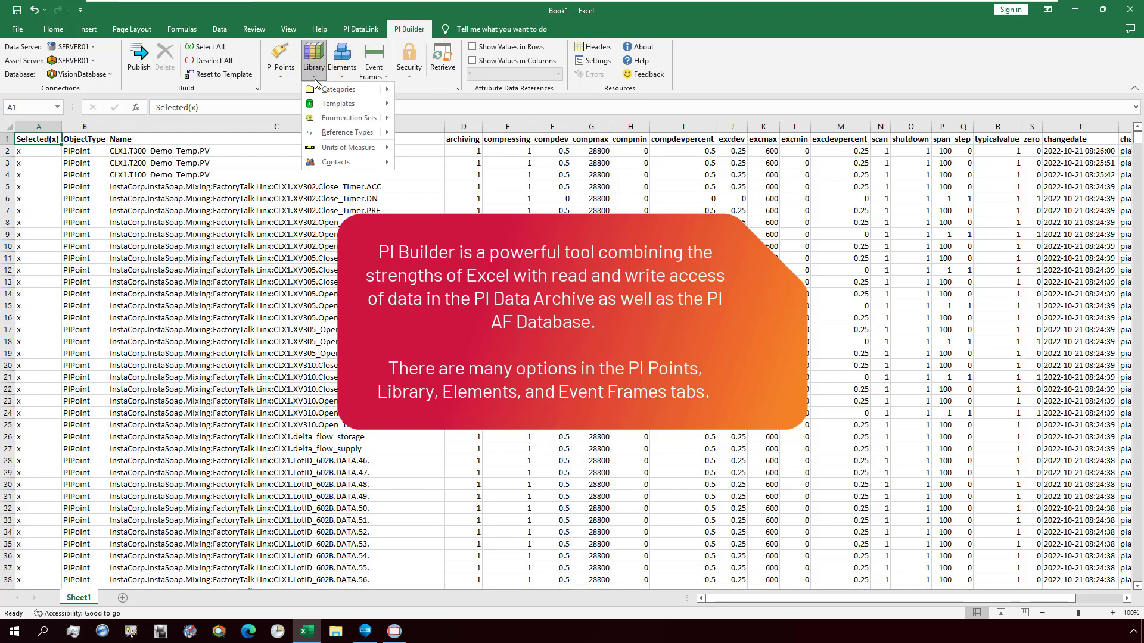
pyautogui.click(342, 71)
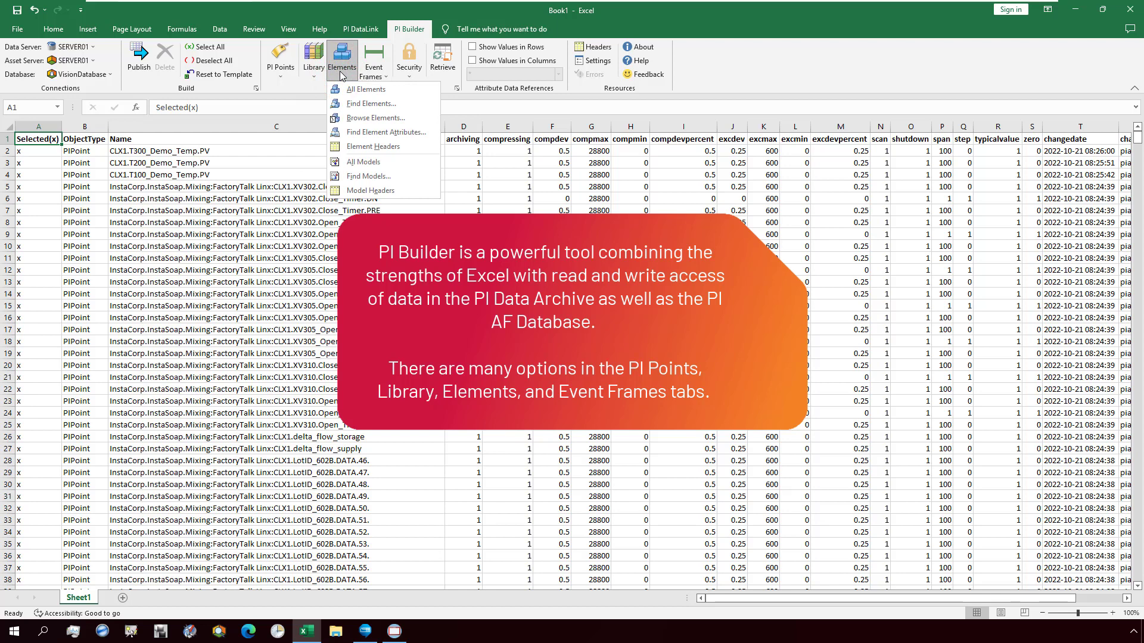
pyautogui.click(373, 69)
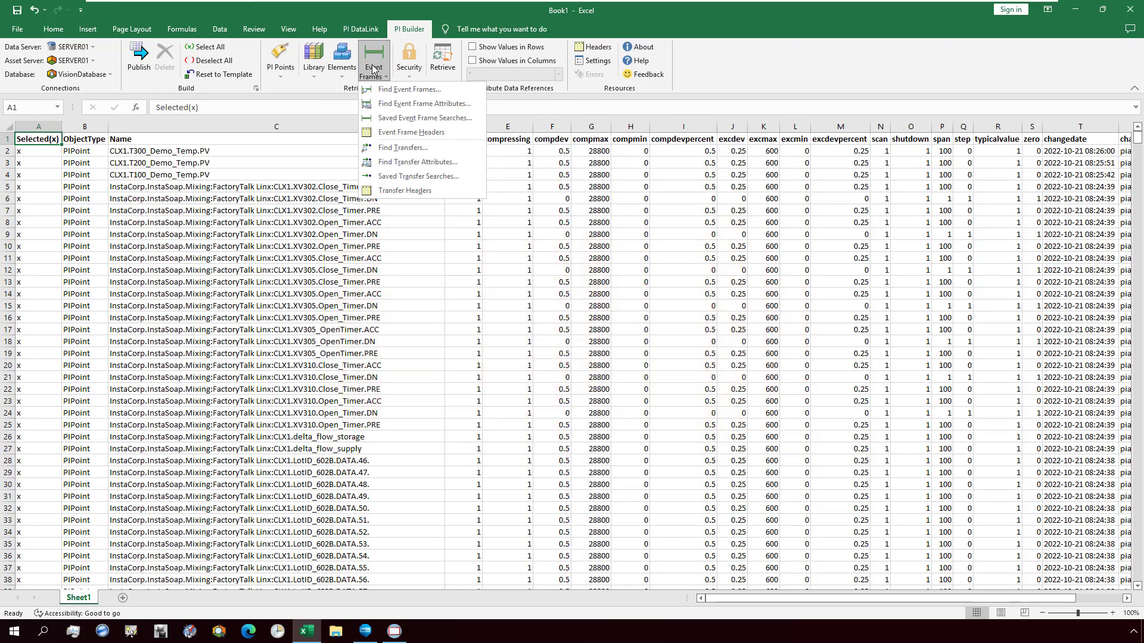
pyautogui.click(373, 69)
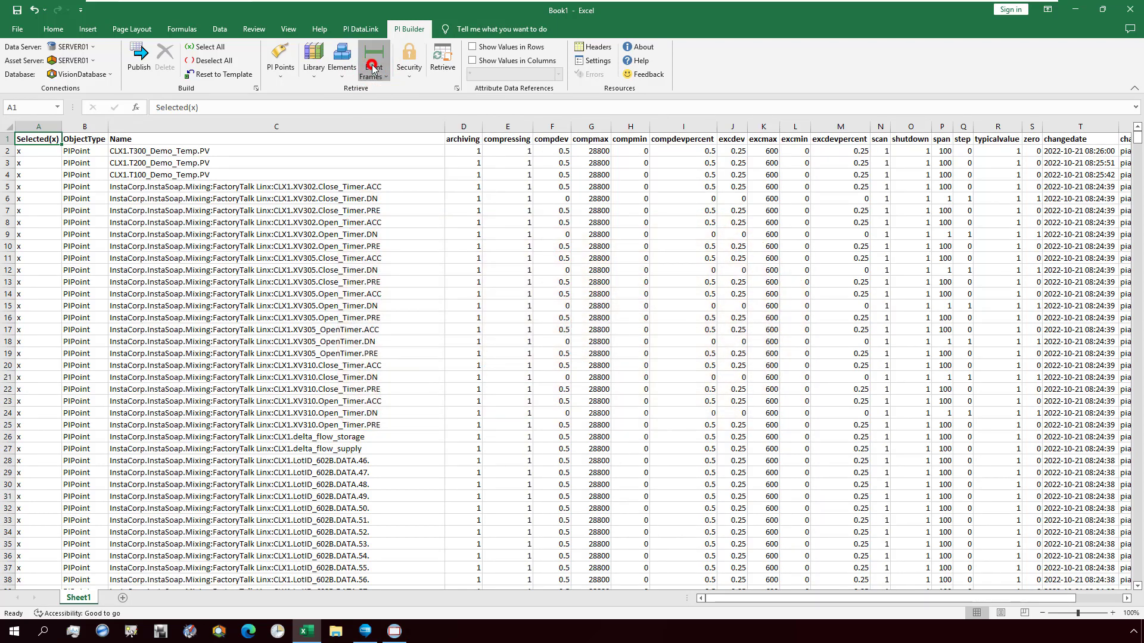
# Publish the selected PI points in Create and Edit mode, check the processing log and dismiss it.
pyautogui.click(140, 59)
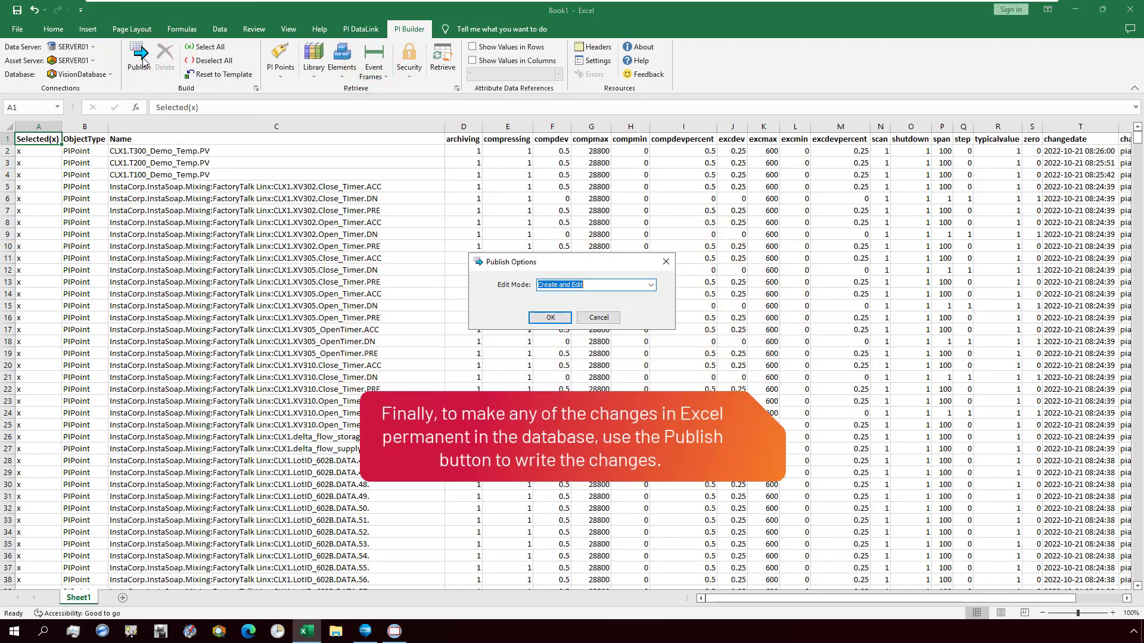
pyautogui.click(540, 321)
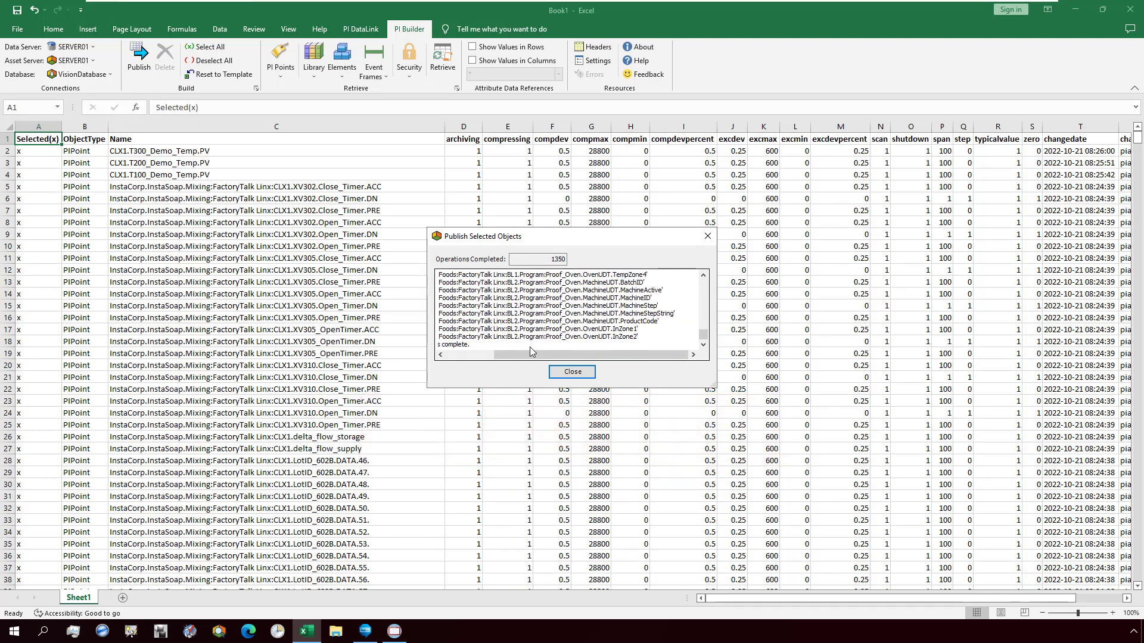
pyautogui.click(529, 347)
pyautogui.click(487, 356)
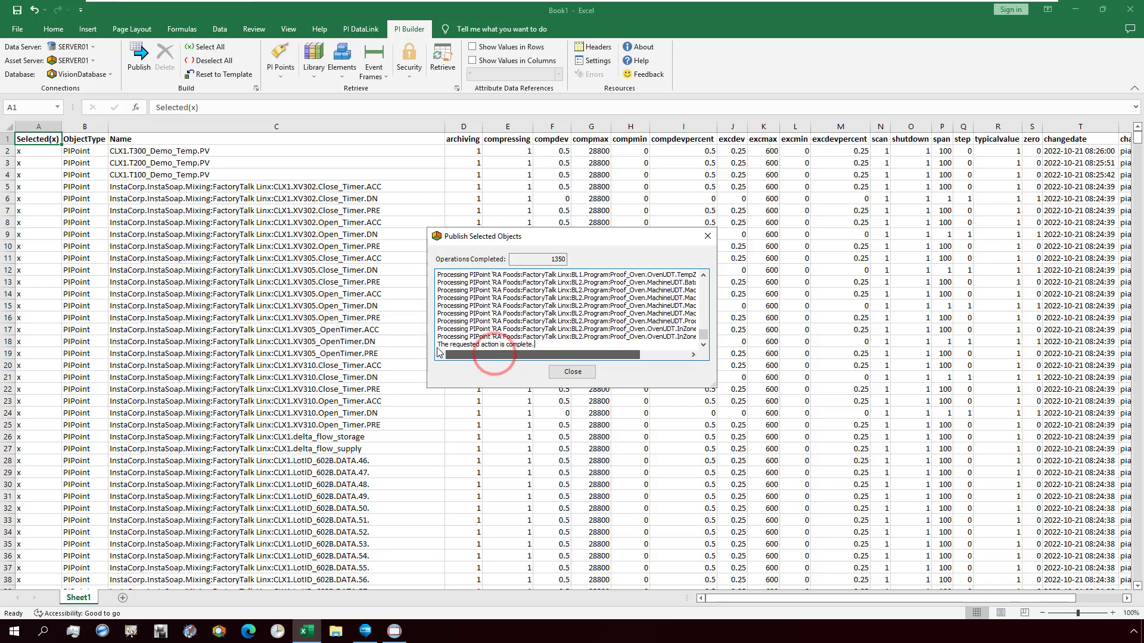
pyautogui.click(554, 374)
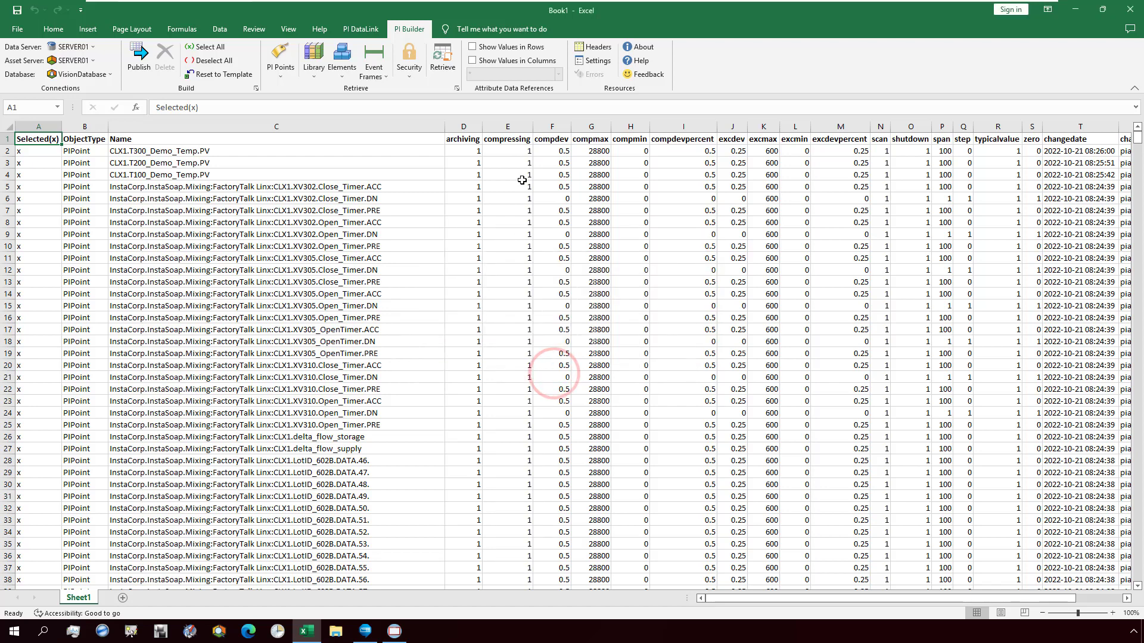